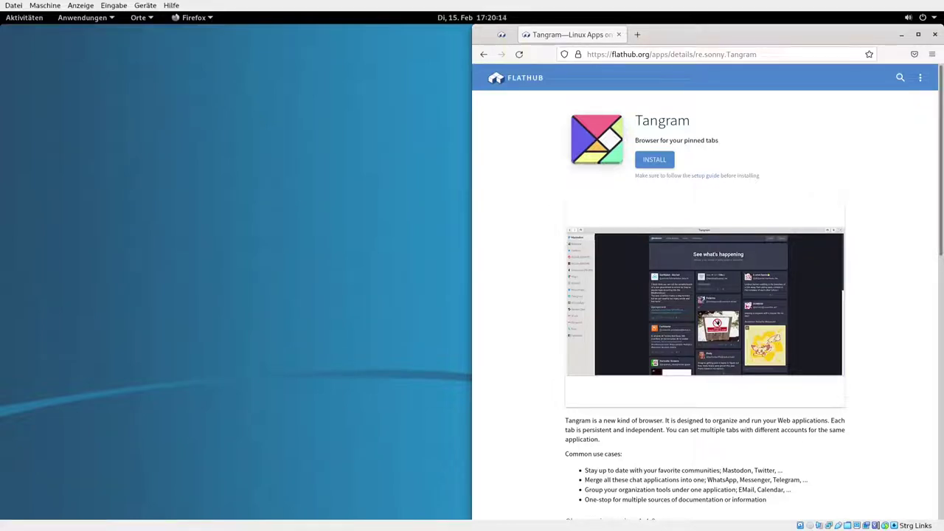
- Scroll through Tangram's Flathub page, then hide the browser to check the desktop
{"action": "scroll", "coordinate": [747, 295], "scroll_direction": "down", "scroll_amount": 2}
{"action": "scroll", "coordinate": [747, 295], "scroll_direction": "down", "scroll_amount": 5}
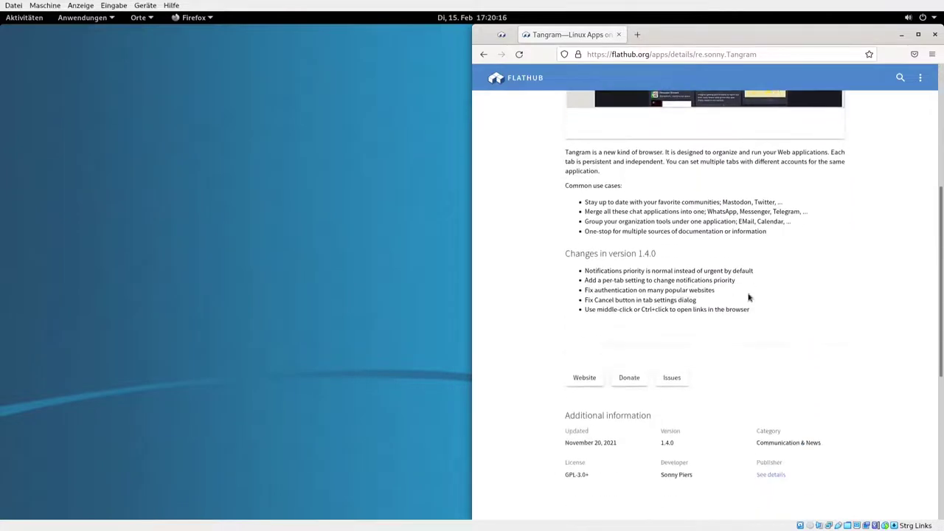
{"action": "scroll", "coordinate": [747, 298], "scroll_direction": "down", "scroll_amount": 1}
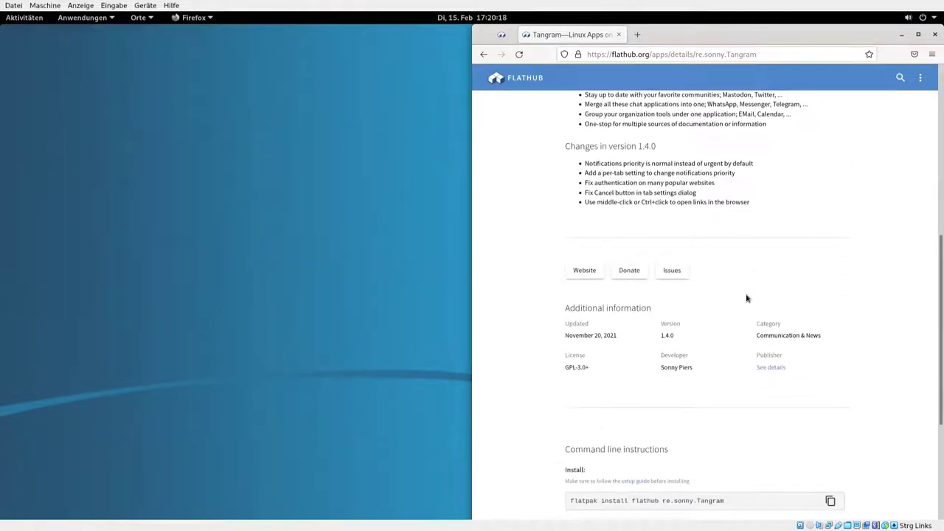
{"action": "scroll", "coordinate": [746, 298], "scroll_direction": "up", "scroll_amount": 3}
{"action": "scroll", "coordinate": [747, 298], "scroll_direction": "up", "scroll_amount": 3}
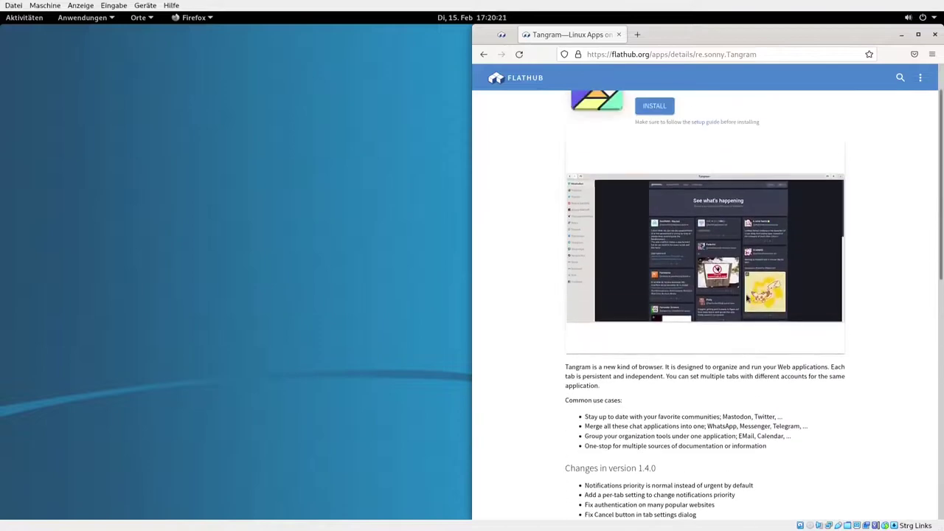
{"action": "scroll", "coordinate": [746, 298], "scroll_direction": "up", "scroll_amount": 2}
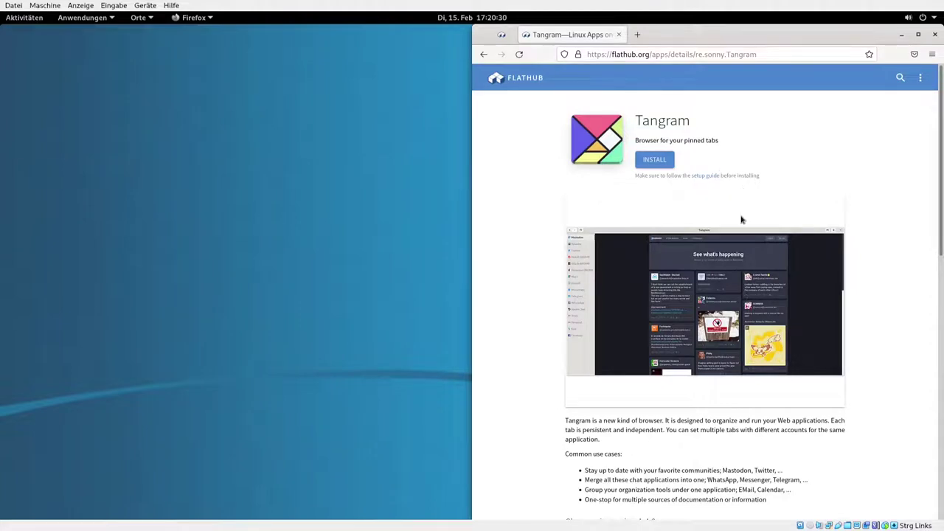
{"action": "scroll", "coordinate": [741, 219], "scroll_direction": "down", "scroll_amount": 3}
{"action": "scroll", "coordinate": [742, 219], "scroll_direction": "down", "scroll_amount": 2}
{"action": "scroll", "coordinate": [742, 221], "scroll_direction": "down", "scroll_amount": 4}
{"action": "scroll", "coordinate": [742, 222], "scroll_direction": "down", "scroll_amount": 3}
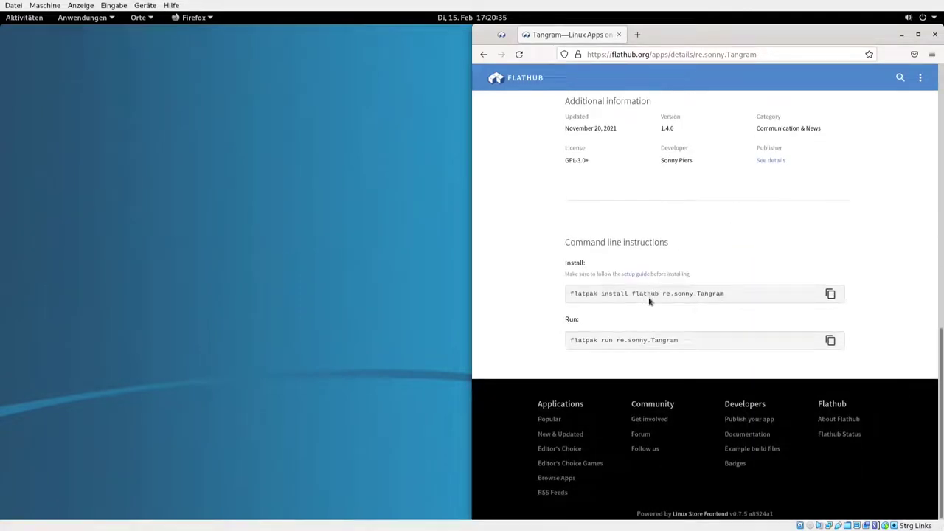
{"action": "left_click", "coordinate": [901, 40]}
- Copy the command 'flatpak install flathub re.sonny.Tangram' from the Command line instructions
{"action": "scroll", "coordinate": [838, 273], "scroll_direction": "up", "scroll_amount": 10}
{"action": "scroll", "coordinate": [838, 269], "scroll_direction": "up", "scroll_amount": 8}
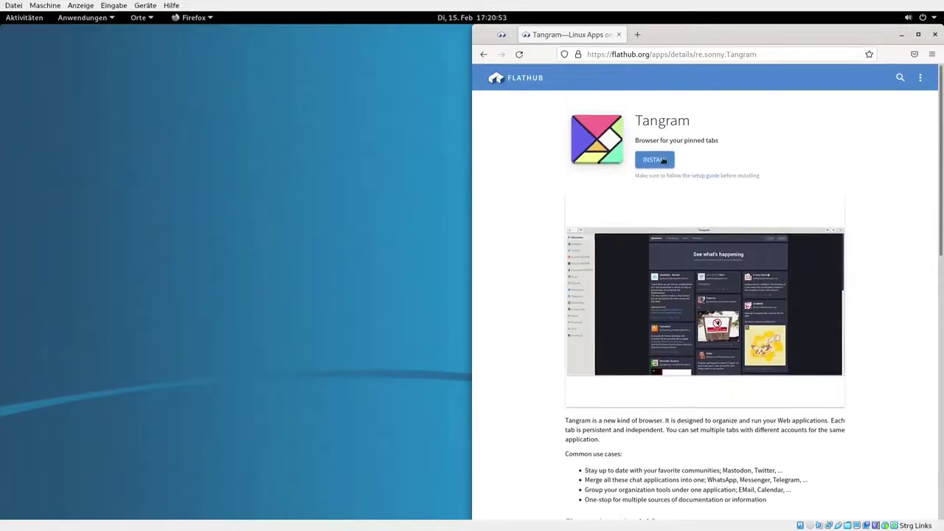
{"action": "scroll", "coordinate": [858, 333], "scroll_direction": "down", "scroll_amount": 2}
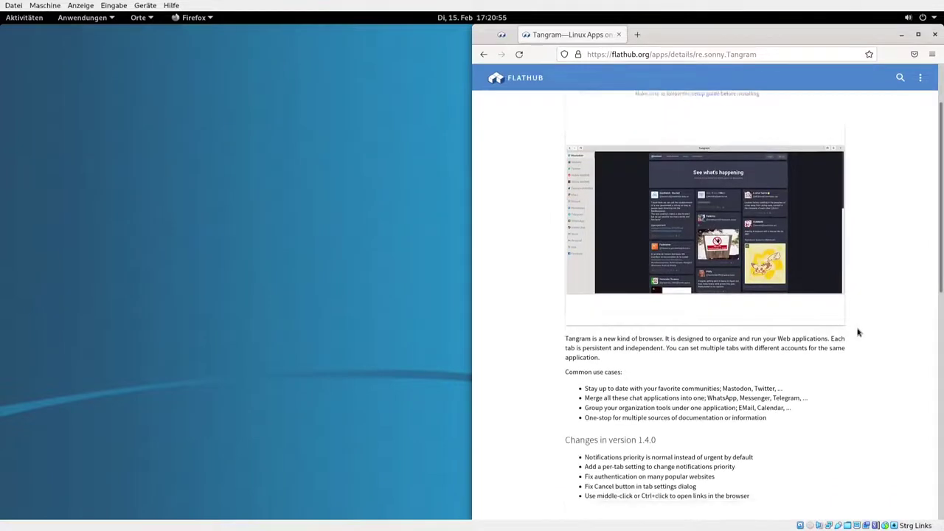
{"action": "scroll", "coordinate": [858, 333], "scroll_direction": "down", "scroll_amount": 2}
{"action": "scroll", "coordinate": [858, 333], "scroll_direction": "down", "scroll_amount": 3}
{"action": "scroll", "coordinate": [858, 332], "scroll_direction": "down", "scroll_amount": 3}
{"action": "scroll", "coordinate": [858, 333], "scroll_direction": "down", "scroll_amount": 3}
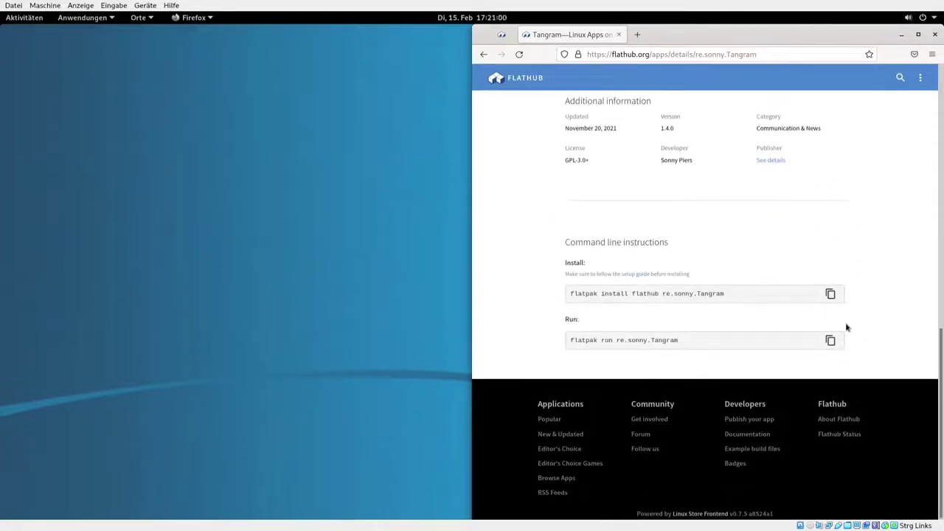
{"action": "left_click", "coordinate": [830, 293]}
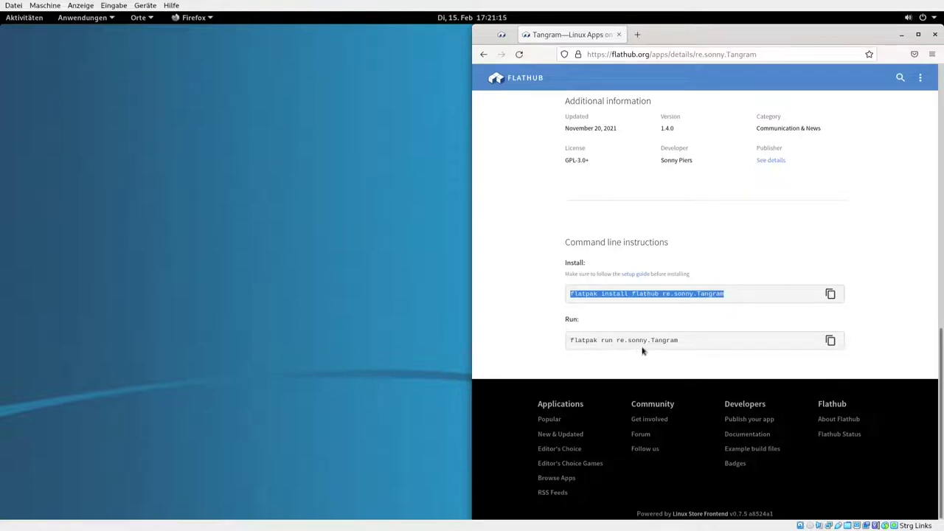
- Launch Tangram from the Internet applications and move its window further right
{"action": "left_click", "coordinate": [67, 18]}
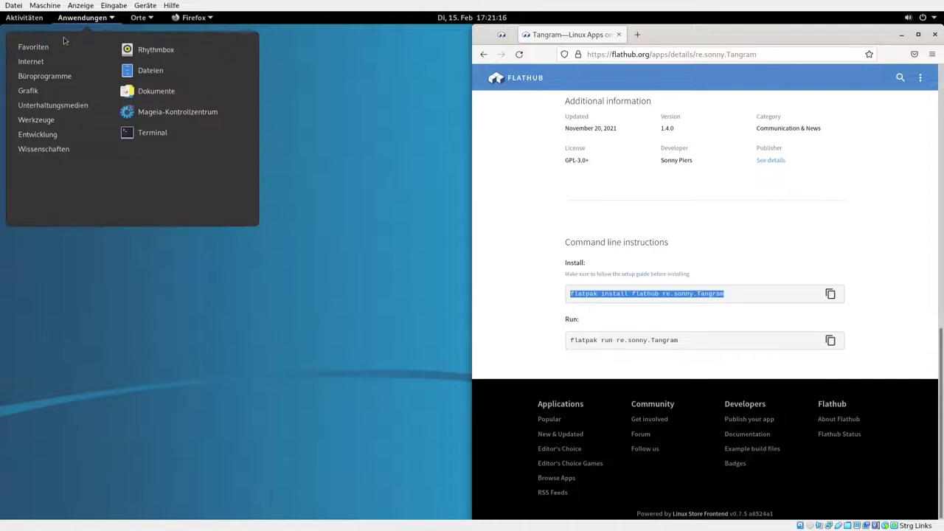
{"action": "scroll", "coordinate": [159, 134], "scroll_direction": "down", "scroll_amount": 1}
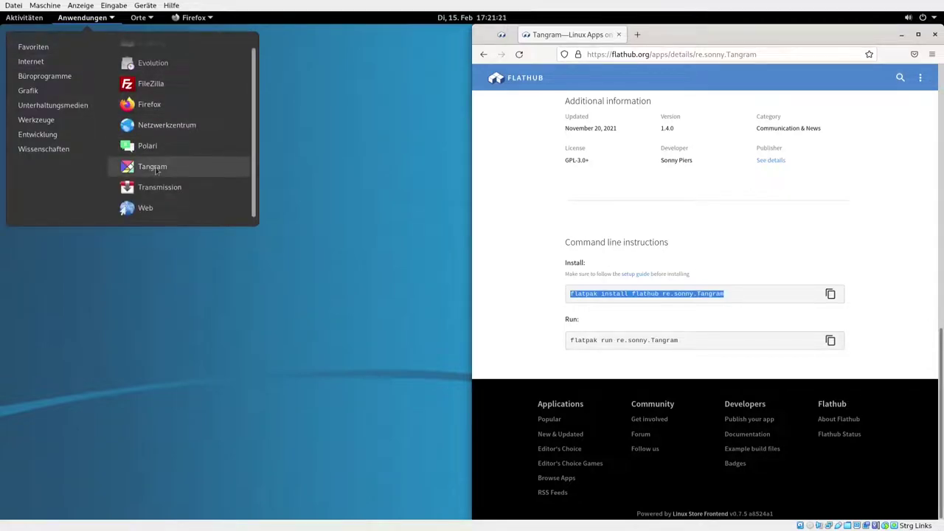
{"action": "left_click", "coordinate": [155, 169]}
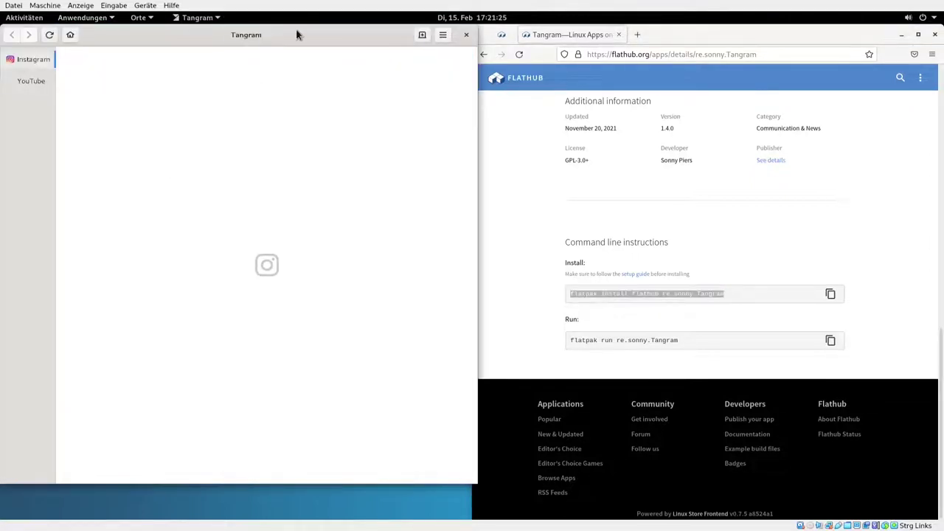
{"action": "left_click_drag", "start_coordinate": [297, 34], "coordinate": [388, 38]}
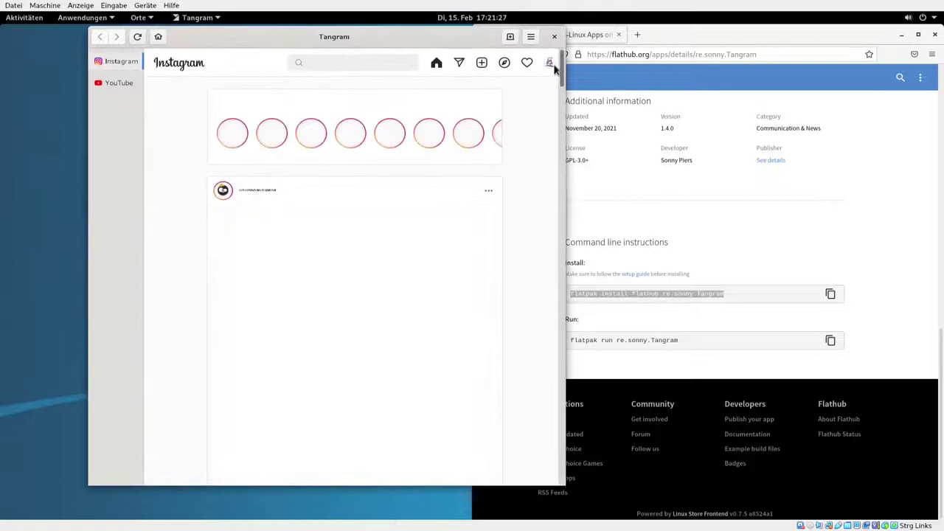
- Open the Instagram profile page from the avatar menu and maximize the Tangram window
{"action": "left_click", "coordinate": [549, 63]}
{"action": "left_click", "coordinate": [499, 87]}
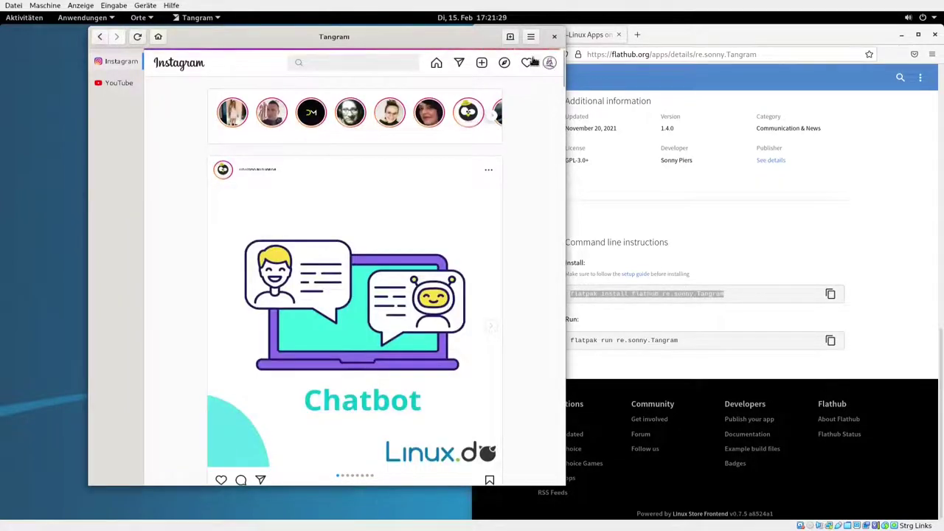
{"action": "double_click", "coordinate": [431, 36]}
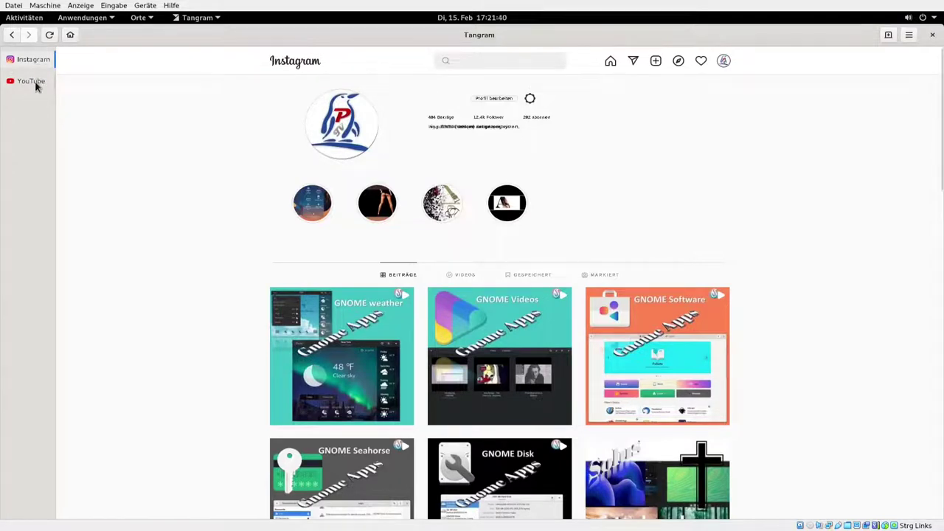
{"action": "left_click", "coordinate": [34, 83]}
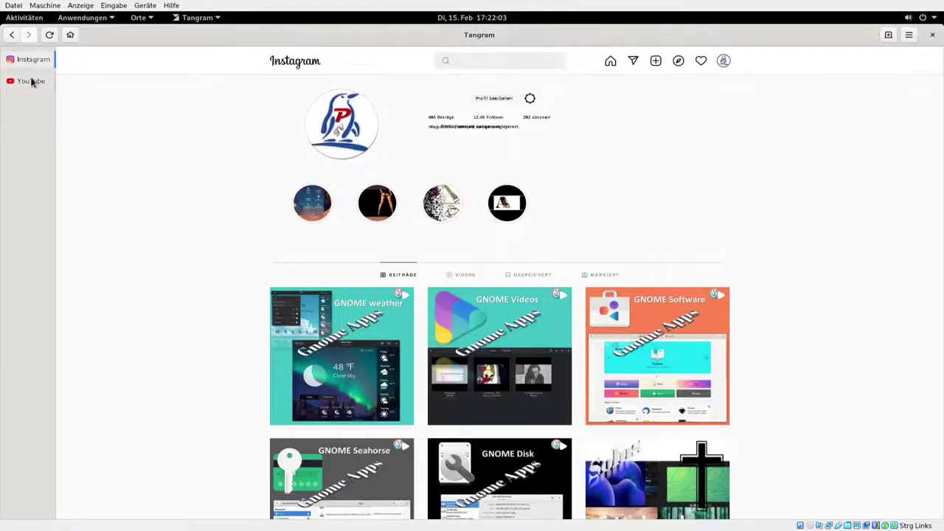
{"action": "left_click", "coordinate": [33, 83]}
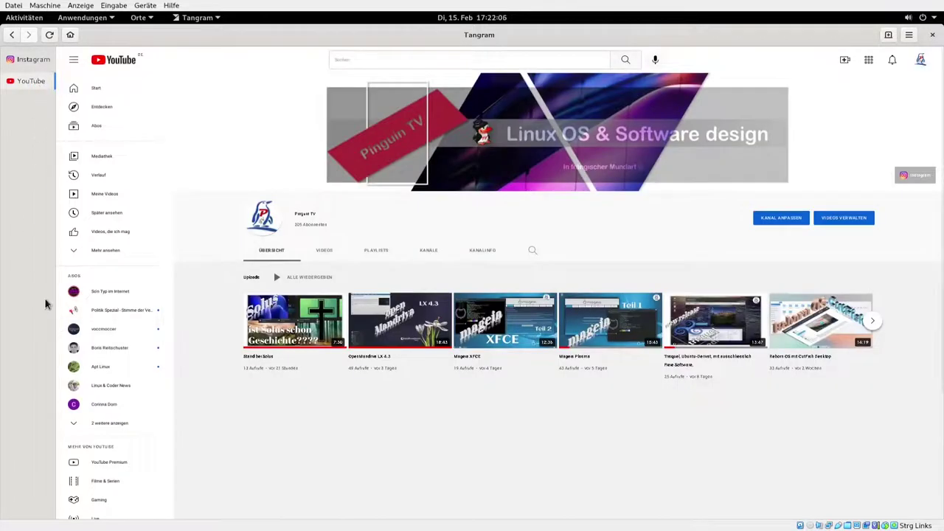
{"action": "left_click", "coordinate": [29, 62]}
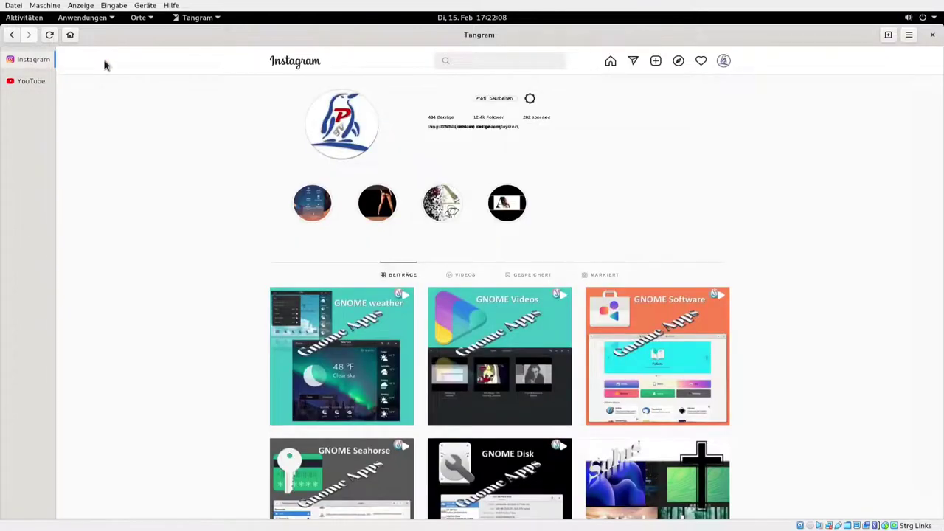
{"action": "left_click", "coordinate": [890, 35]}
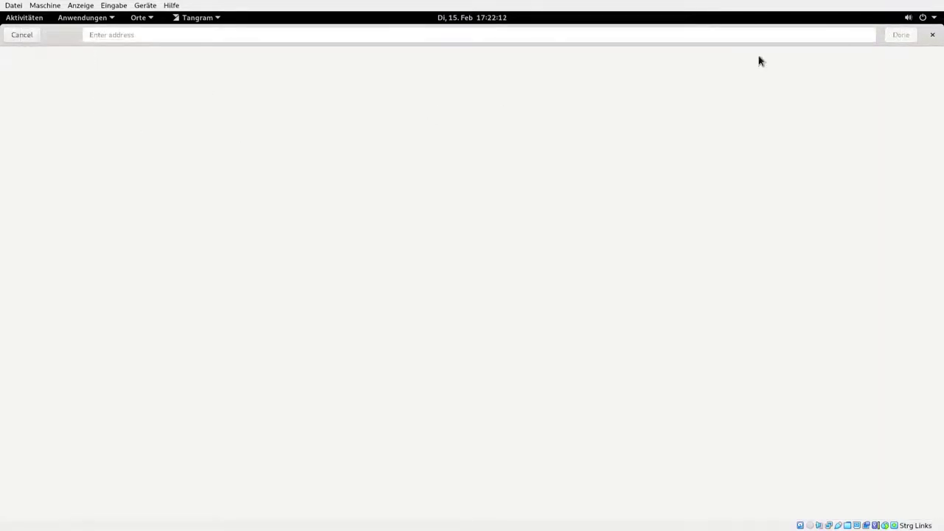
{"action": "left_click_drag", "start_coordinate": [65, 35], "coordinate": [43, 51]}
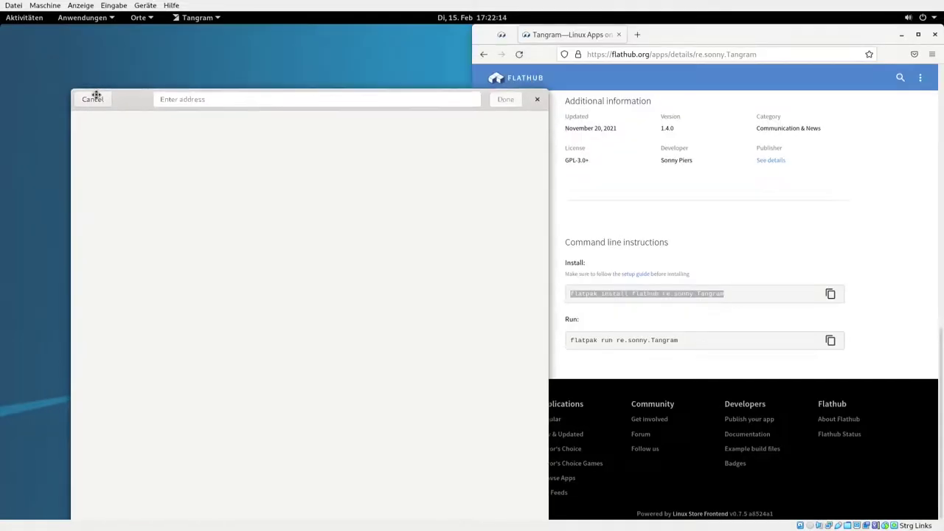
{"action": "left_click", "coordinate": [639, 174]}
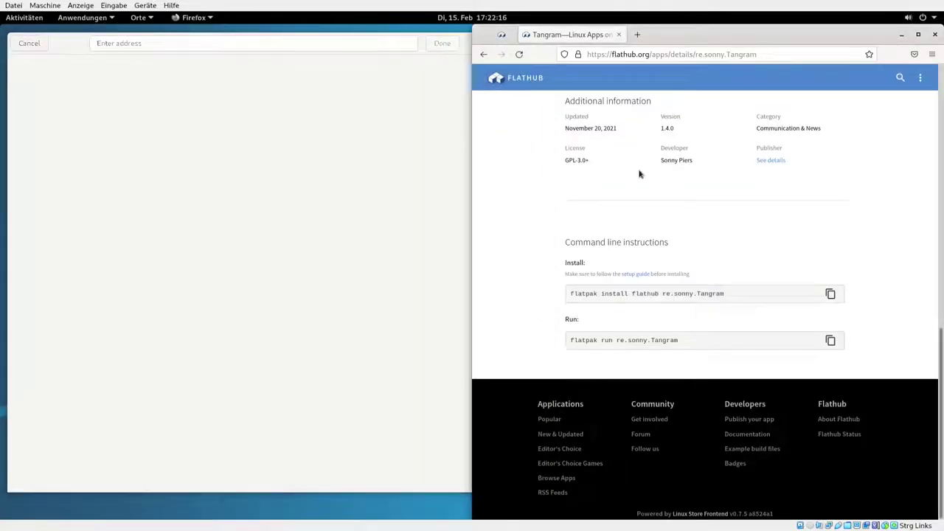
{"action": "left_click", "coordinate": [520, 79]}
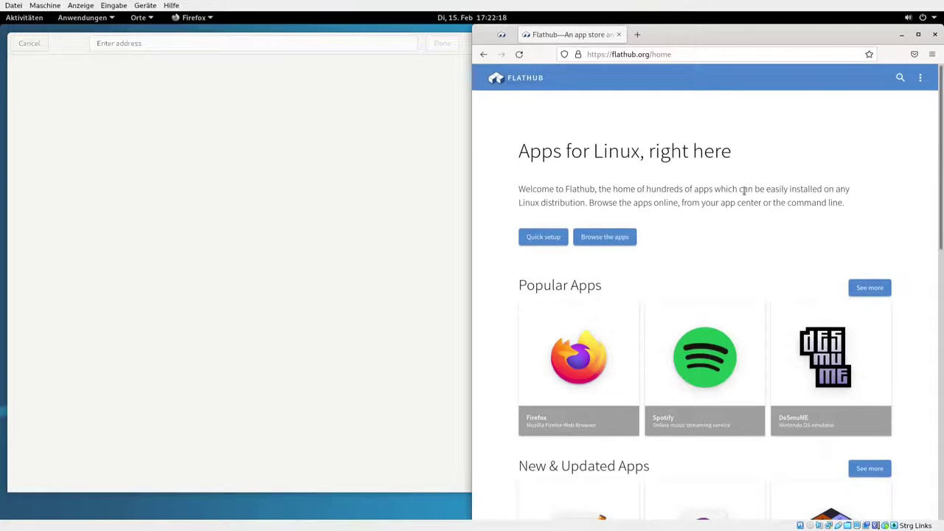
{"action": "left_click", "coordinate": [706, 54]}
{"action": "right_click", "coordinate": [641, 57]}
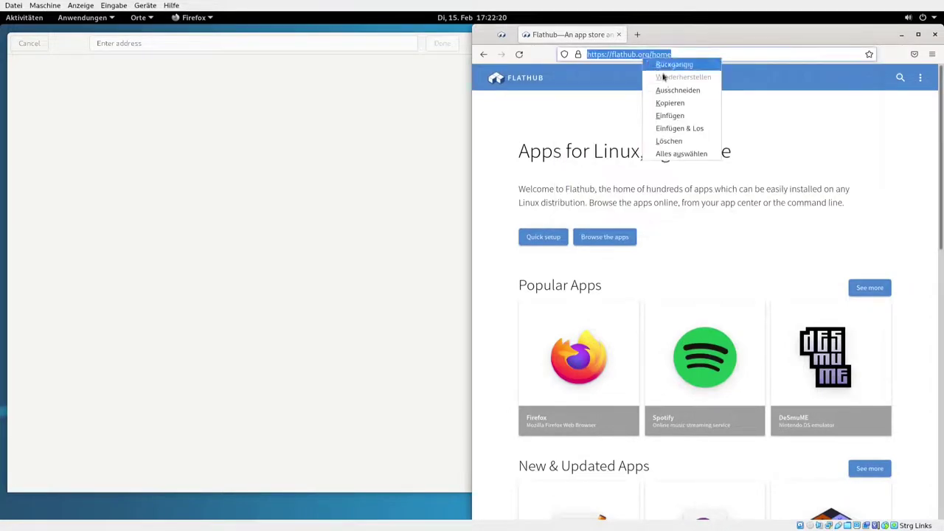
{"action": "left_click", "coordinate": [671, 104]}
- Paste the Flathub home address into the new tab, confirm with Done and save it
{"action": "left_click", "coordinate": [261, 42]}
{"action": "right_click", "coordinate": [262, 44]}
{"action": "left_click", "coordinate": [280, 79]}
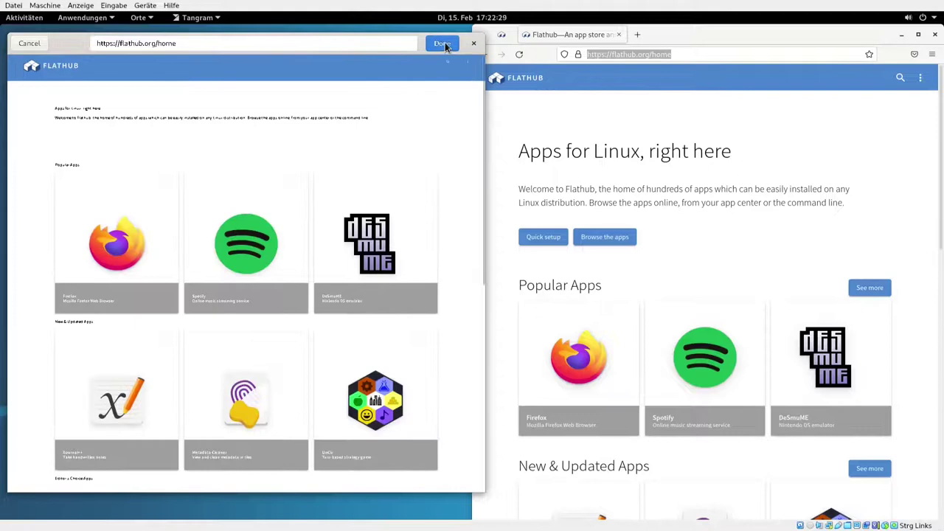
{"action": "double_click", "coordinate": [75, 49]}
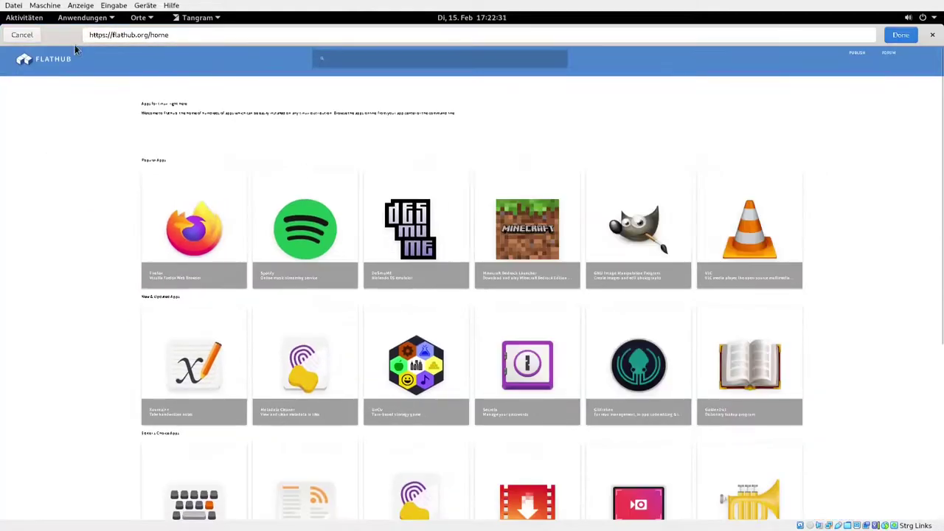
{"action": "left_click", "coordinate": [900, 35]}
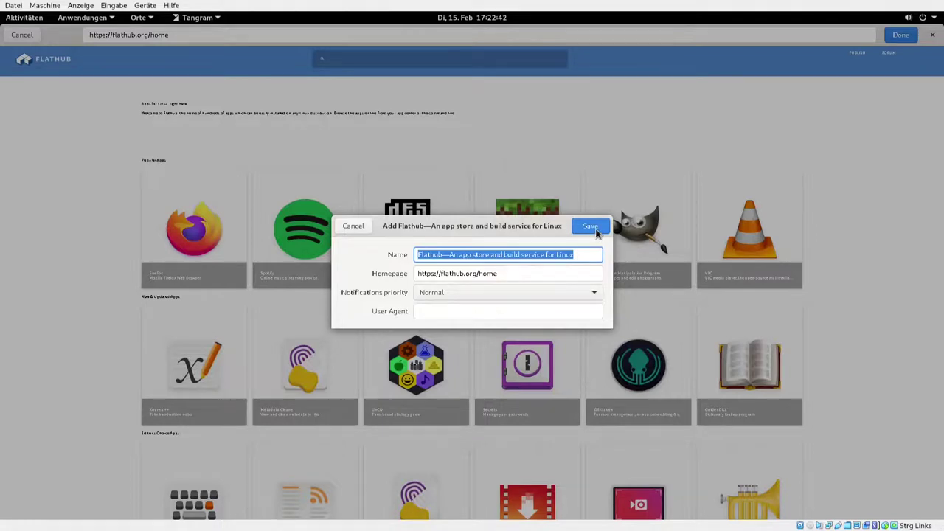
{"action": "left_click", "coordinate": [593, 229]}
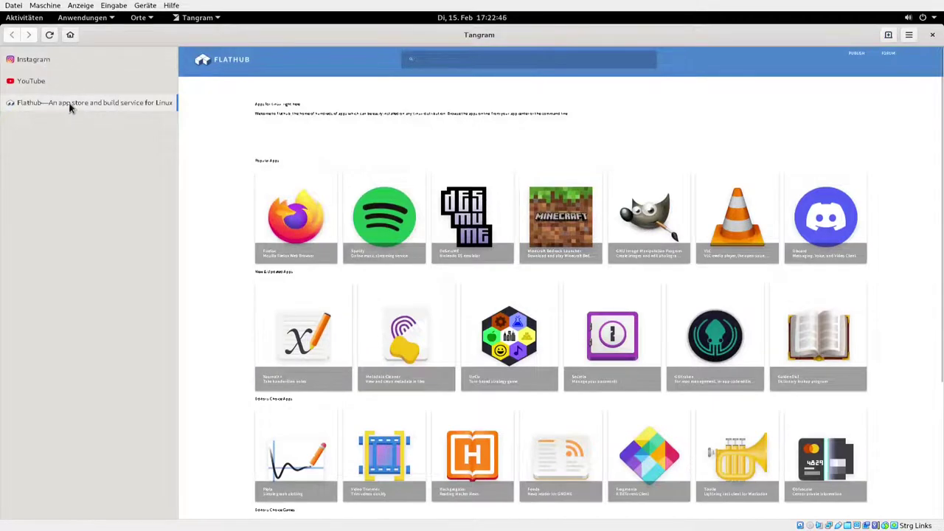
- Cycle repeatedly through the YouTube, Instagram and Flathub tabs, ending on YouTube's channel page
{"action": "left_click", "coordinate": [46, 80]}
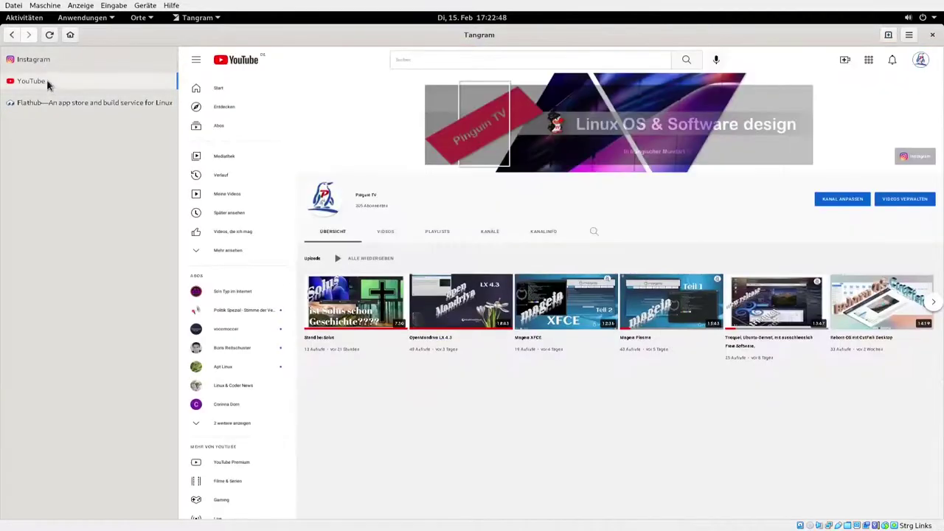
{"action": "left_click", "coordinate": [49, 63]}
{"action": "left_click", "coordinate": [47, 81]}
{"action": "left_click", "coordinate": [72, 103]}
{"action": "left_click", "coordinate": [62, 80]}
{"action": "left_click", "coordinate": [58, 58]}
{"action": "left_click", "coordinate": [59, 80]}
{"action": "left_click", "coordinate": [77, 103]}
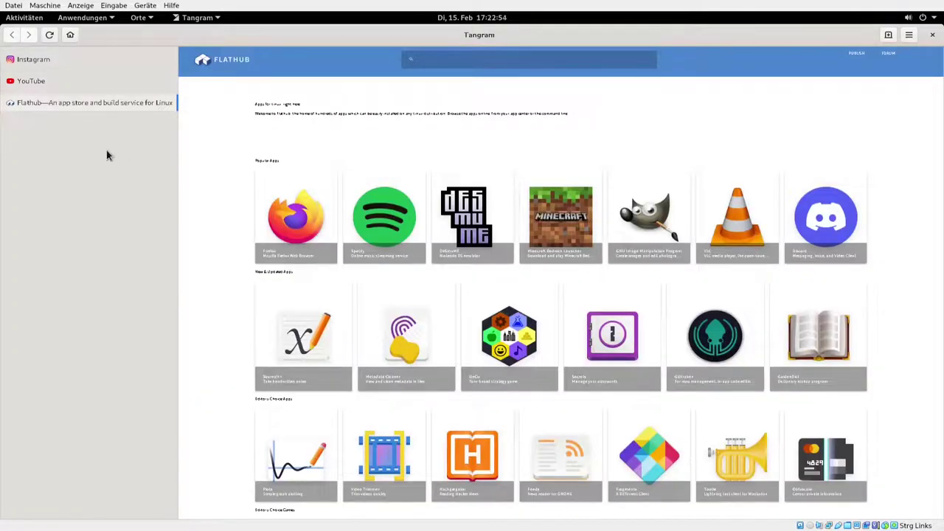
{"action": "left_click", "coordinate": [59, 81]}
{"action": "left_click", "coordinate": [56, 61]}
{"action": "left_click", "coordinate": [54, 81]}
{"action": "left_click", "coordinate": [62, 103]}
{"action": "left_click", "coordinate": [64, 81]}
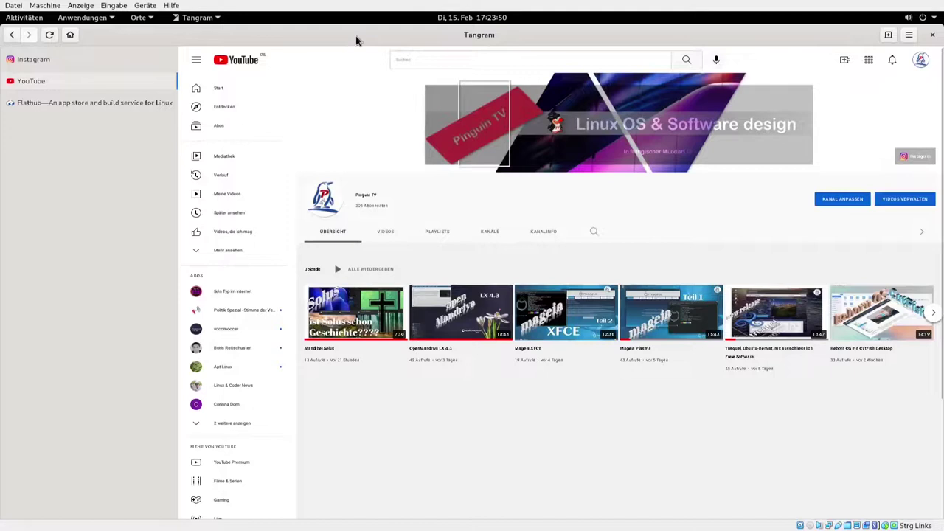
- Restore Tangram to a smaller window and bring the GNOME Apps browser forward, maximized
{"action": "double_click", "coordinate": [356, 41]}
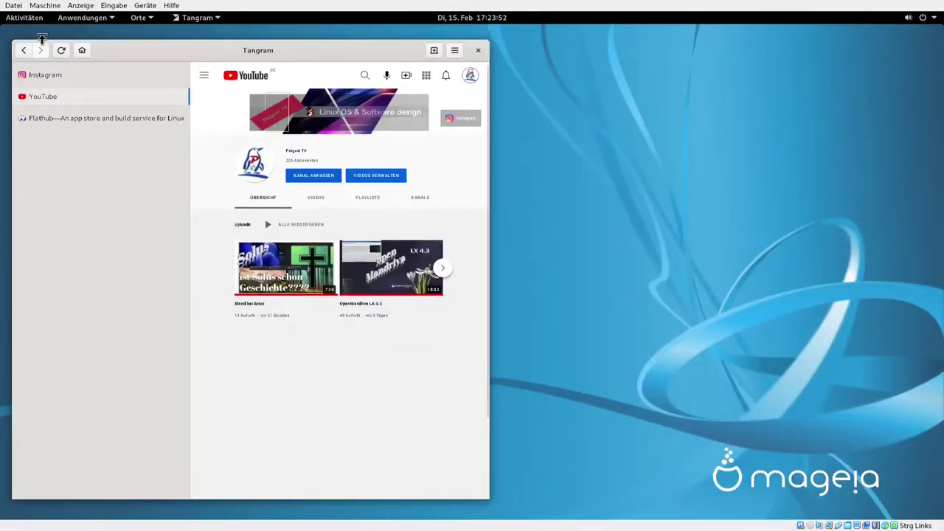
{"action": "left_click", "coordinate": [26, 17]}
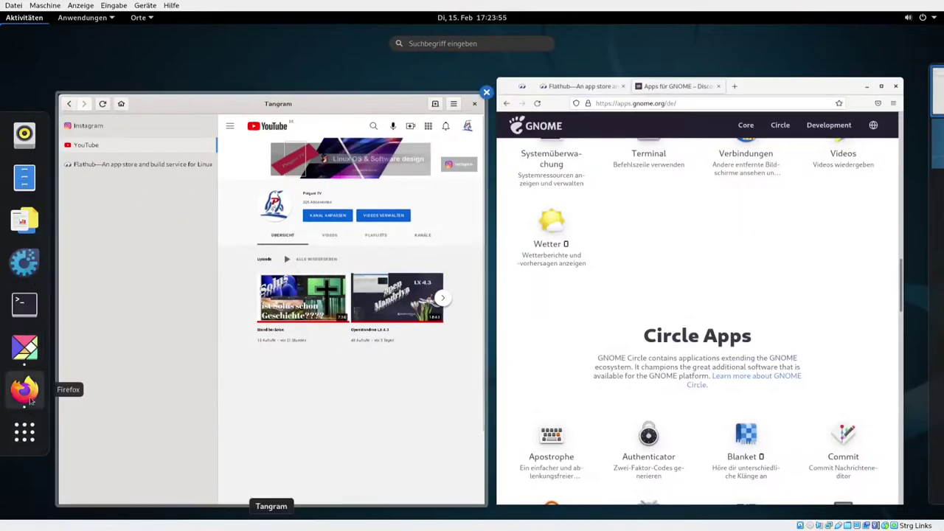
{"action": "left_click", "coordinate": [24, 390]}
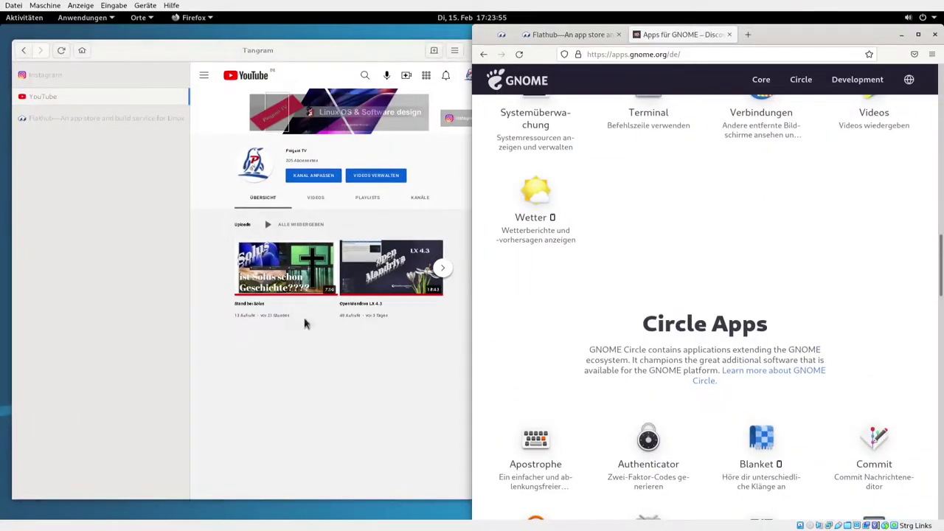
{"action": "left_click", "coordinate": [919, 35]}
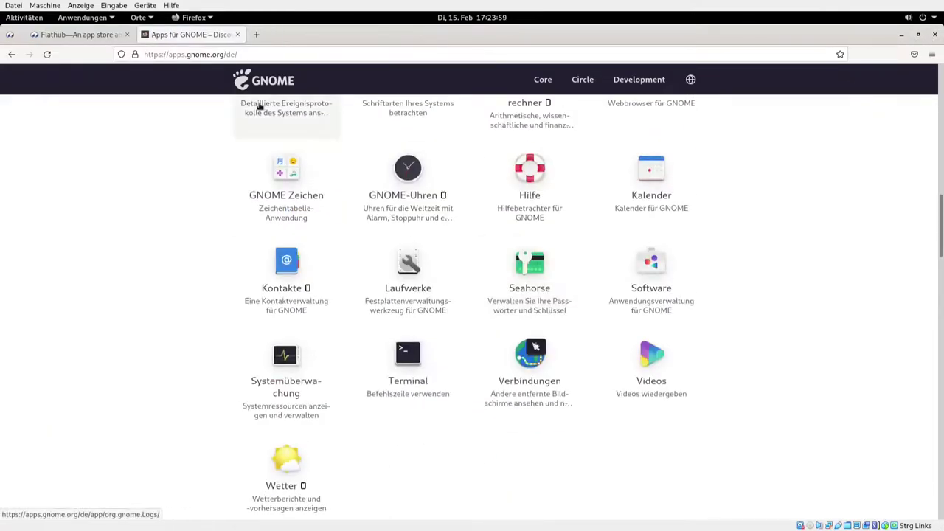
- Open Tangram's page from the Circle Apps section and scroll to its interface screenshot
{"action": "scroll", "coordinate": [455, 262], "scroll_direction": "down", "scroll_amount": 5}
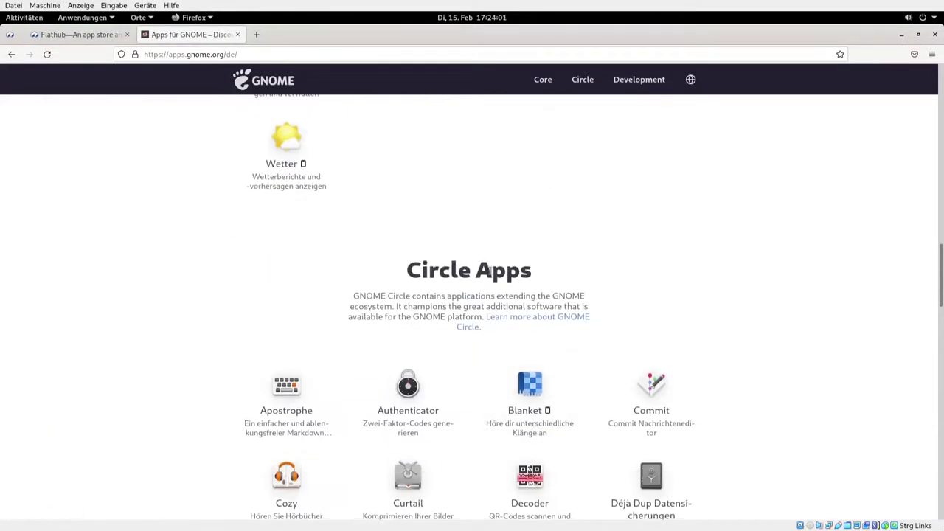
{"action": "scroll", "coordinate": [567, 288], "scroll_direction": "down", "scroll_amount": 6}
{"action": "scroll", "coordinate": [567, 289], "scroll_direction": "down", "scroll_amount": 4}
{"action": "scroll", "coordinate": [566, 289], "scroll_direction": "down", "scroll_amount": 3}
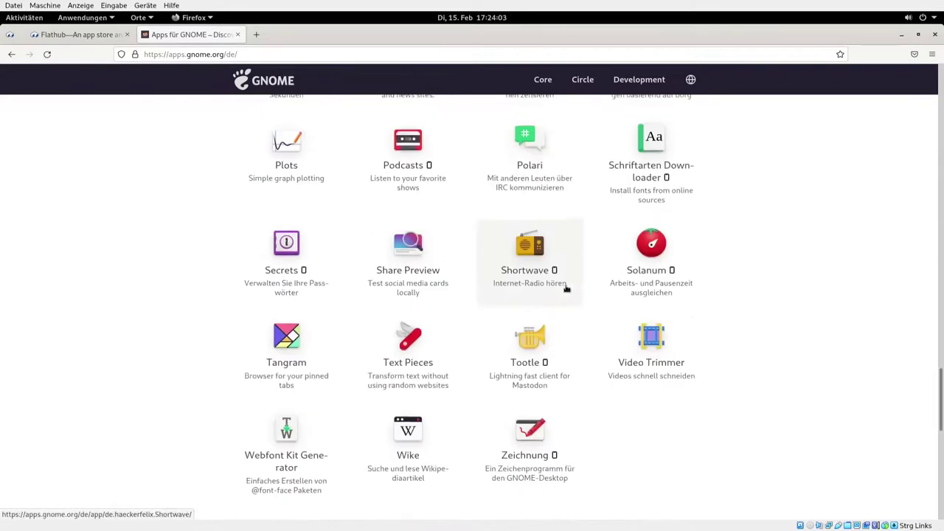
{"action": "scroll", "coordinate": [409, 285], "scroll_direction": "down", "scroll_amount": 2}
{"action": "left_click", "coordinate": [292, 188]}
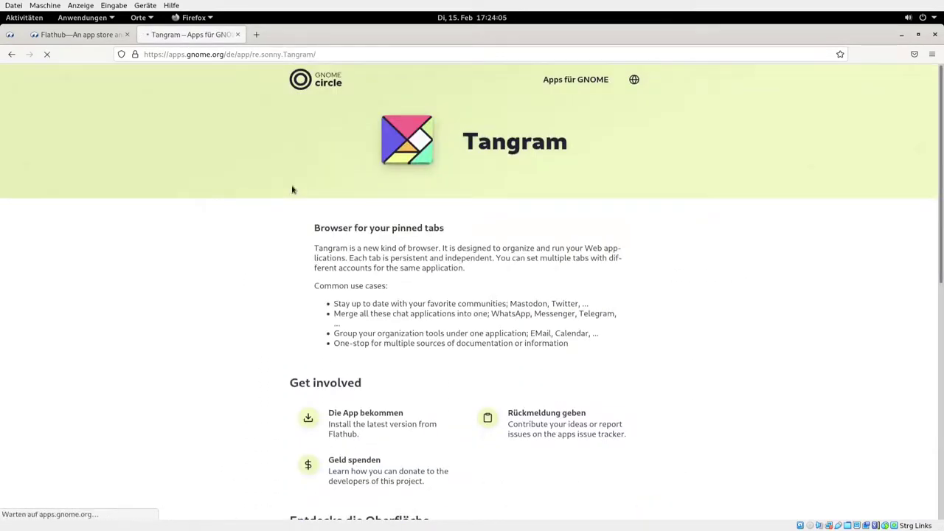
{"action": "scroll", "coordinate": [308, 192], "scroll_direction": "down", "scroll_amount": 5}
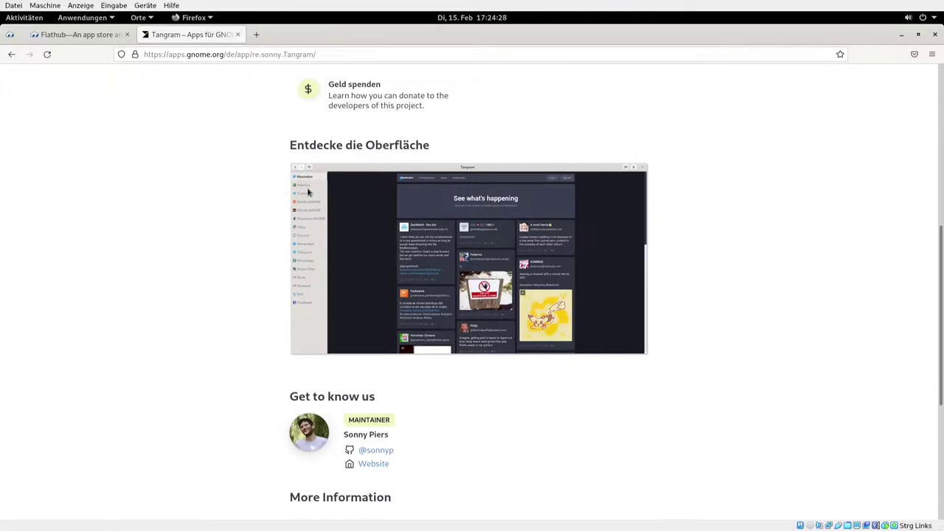